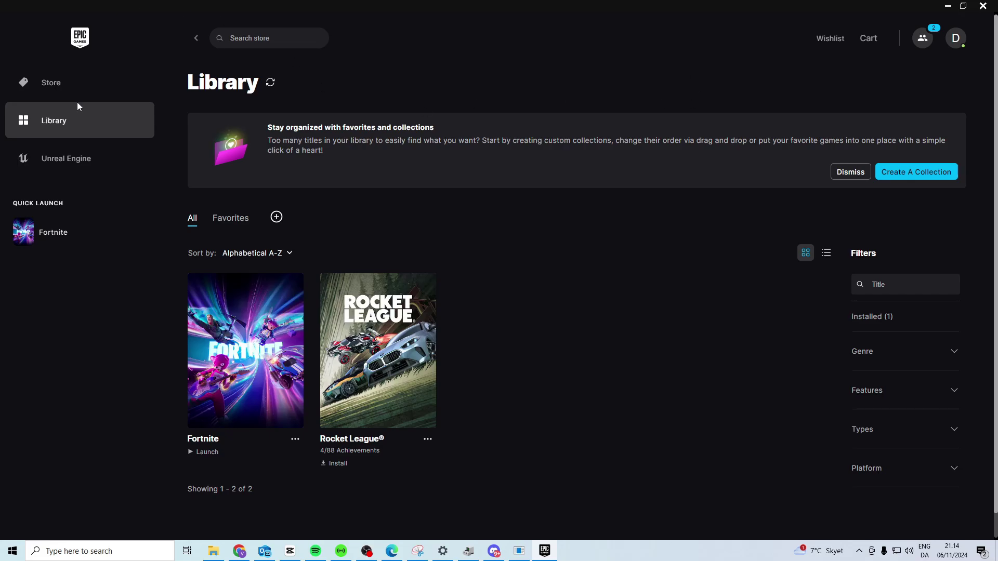
Open Fortnite's Manage panel from its '...' menu in the Library
click(295, 439)
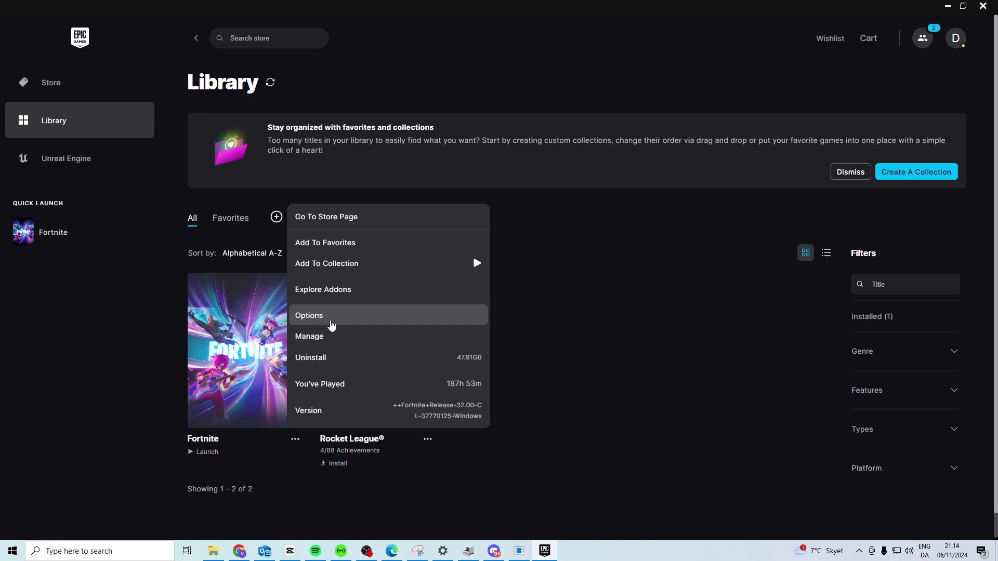
click(331, 337)
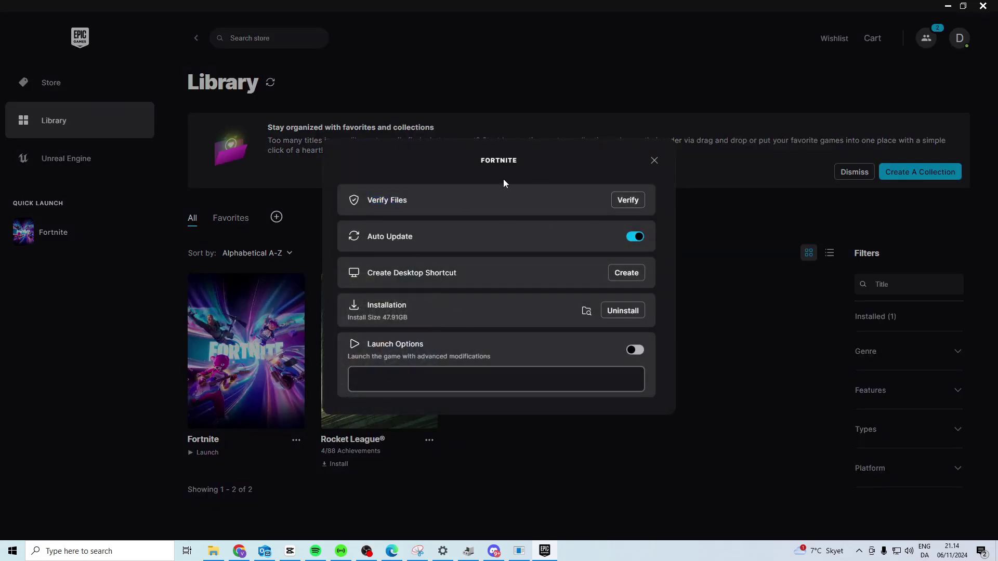
drag(445, 202, 357, 199)
click(168, 405)
Enable Pre-download Streamed Assets in Fortnite's Options and apply, raising storage to 58.91 GB
click(654, 160)
click(293, 441)
click(318, 315)
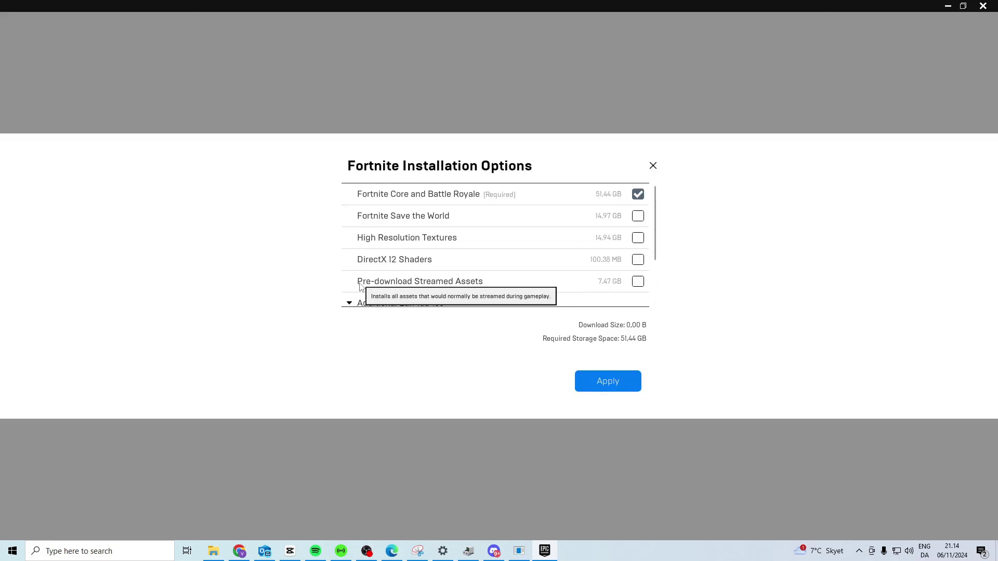
click(638, 284)
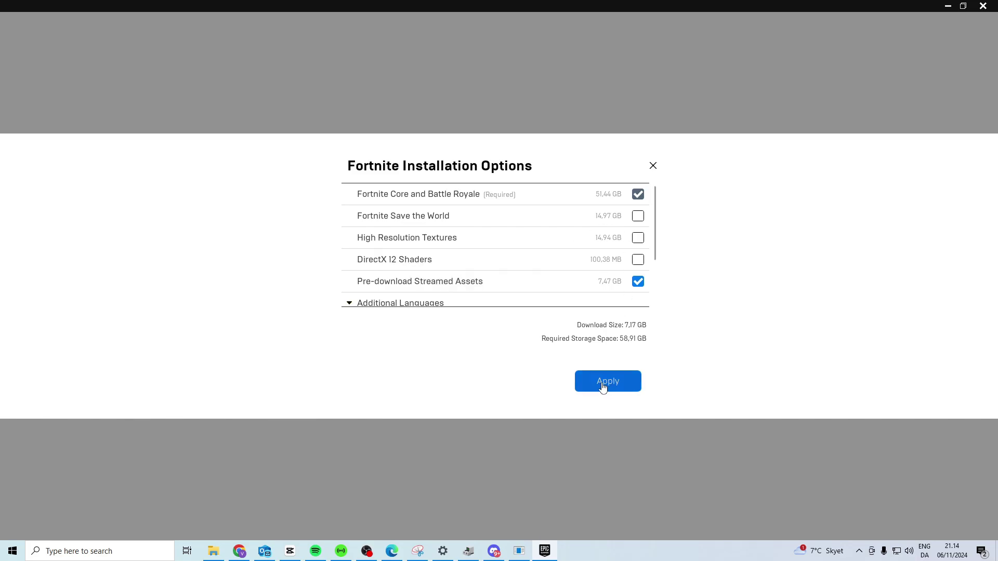
click(654, 168)
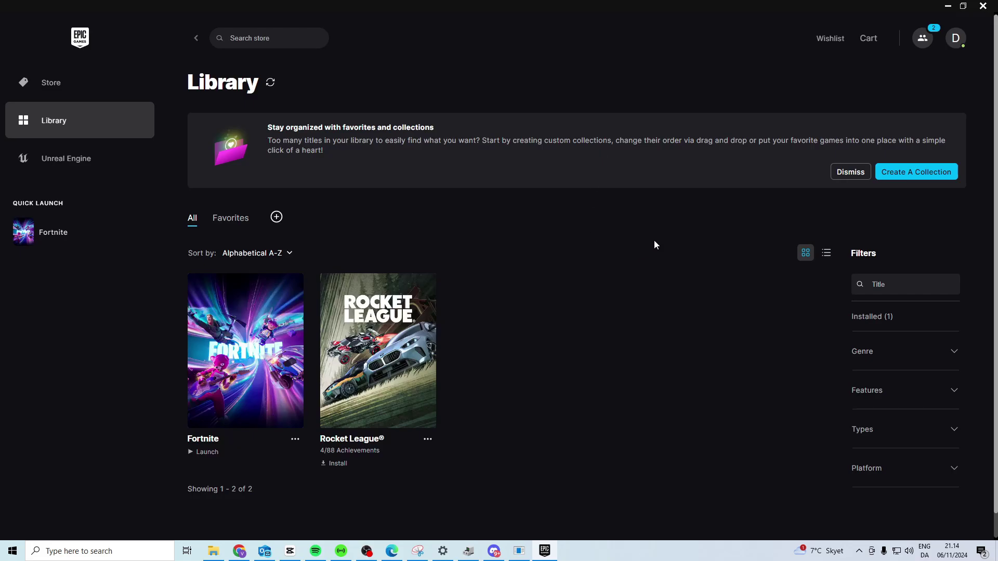
In launcher Settings, expand Fortnite and tick Additional Command Line Arguments
click(956, 38)
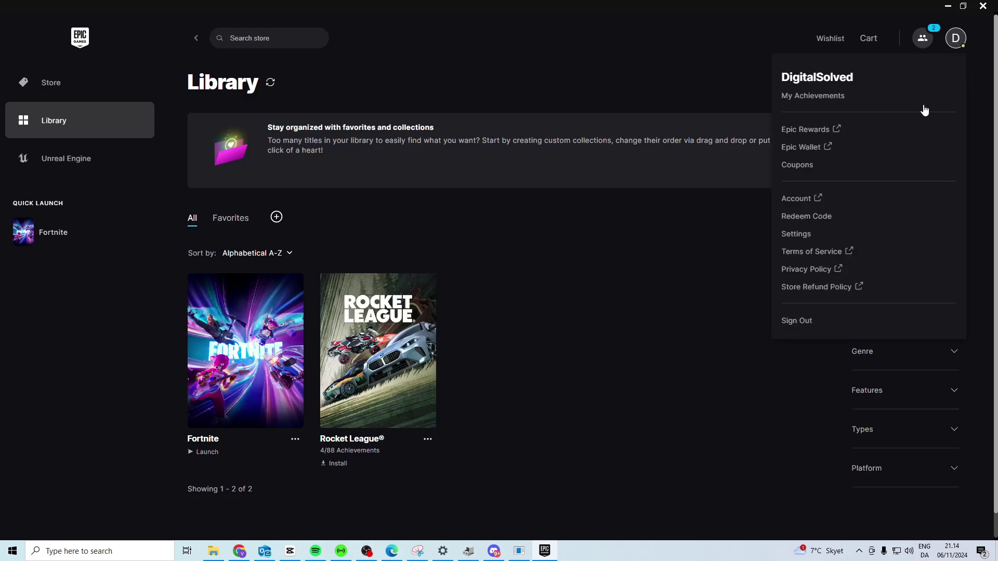
click(792, 235)
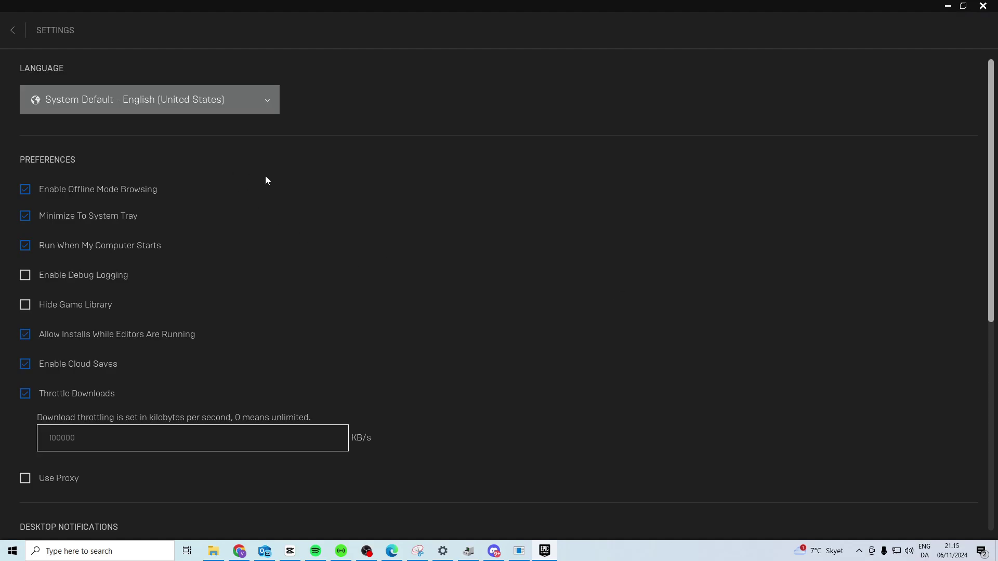
scroll(283, 194, down, 1)
scroll(286, 203, down, 1)
scroll(286, 206, down, 2)
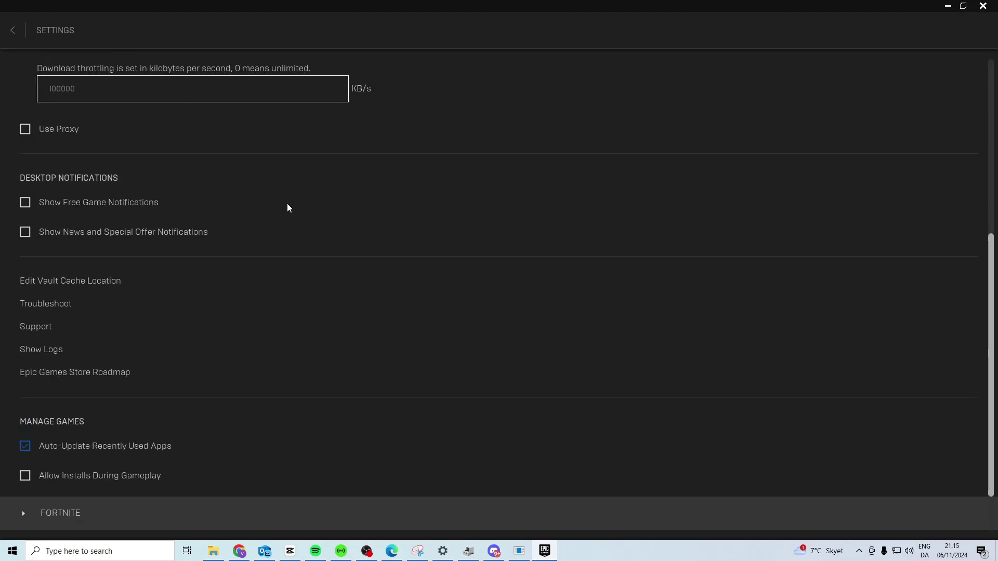
scroll(286, 219, down, 1)
click(45, 449)
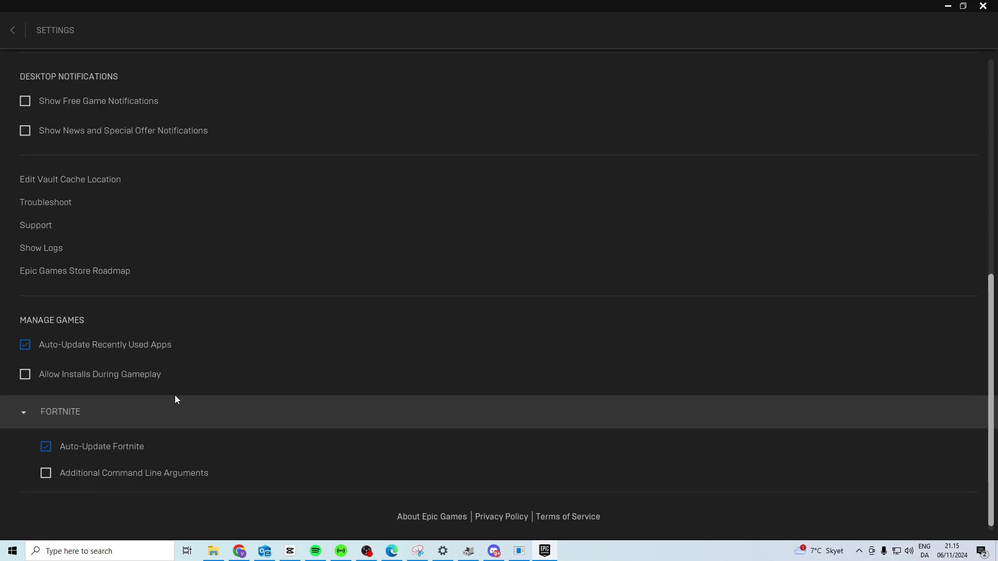
click(45, 465)
scroll(167, 468, down, 1)
text(-)
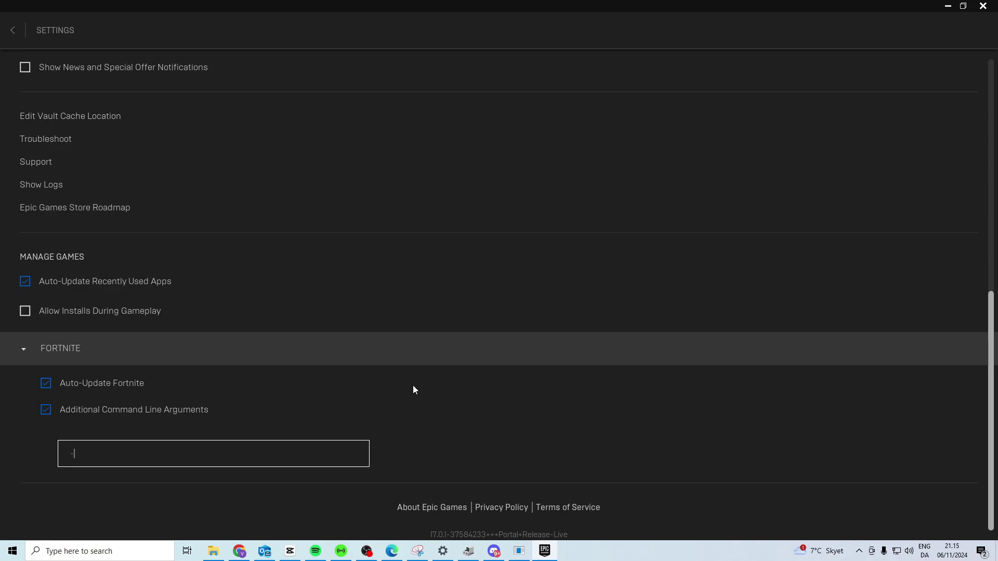
text(USEALLAVAIL)
text(ABLECORES)
Replace the -USEALLAVAILABLECORES argument with -FeatureLevelES31 in Fortnite's arguments field
drag(201, 453, 13, 450)
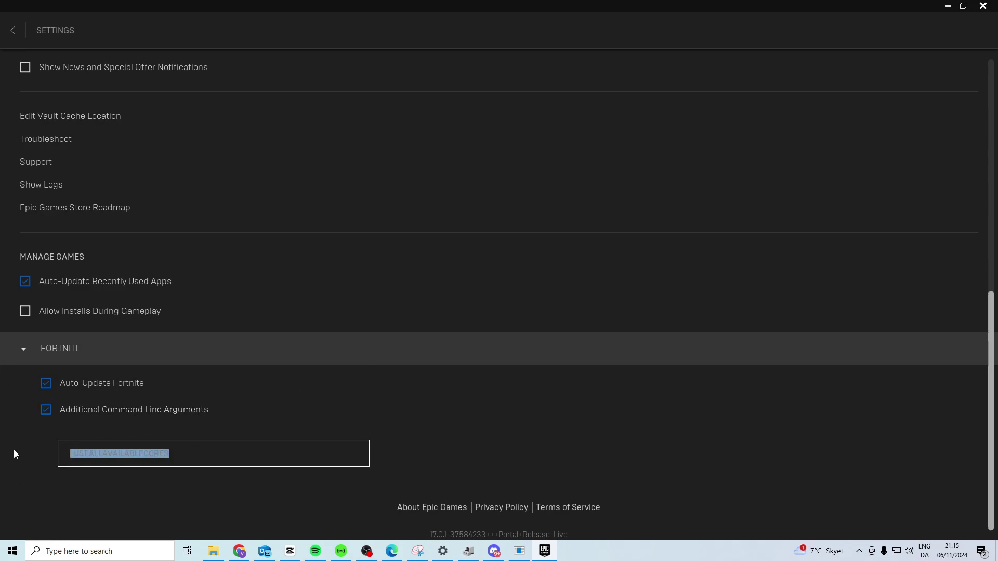
key(BackSpace)
text(-)
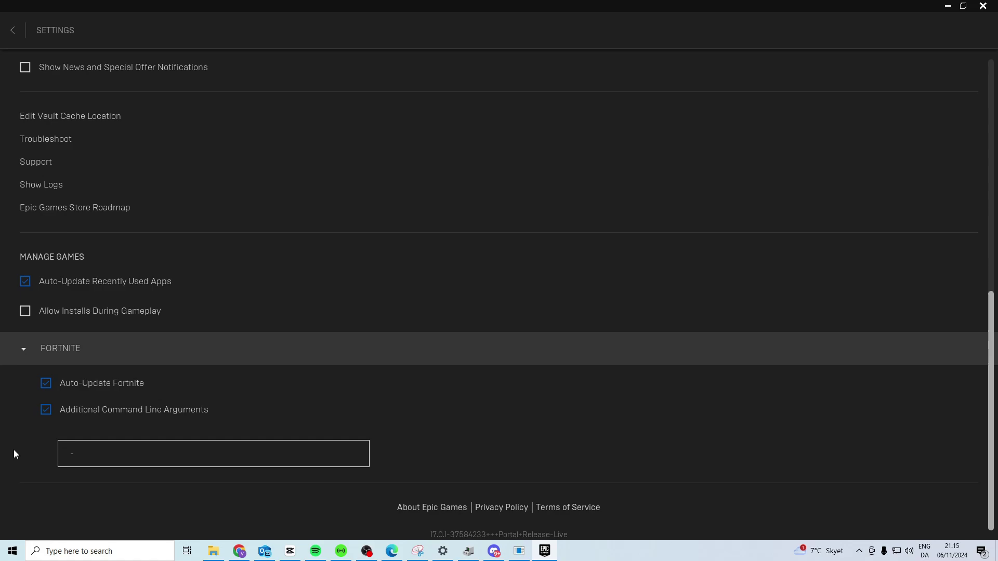
text(FeatureL)
text(evelES)
text(31)
click(74, 457)
drag(103, 461, 132, 457)
click(180, 446)
key(super)
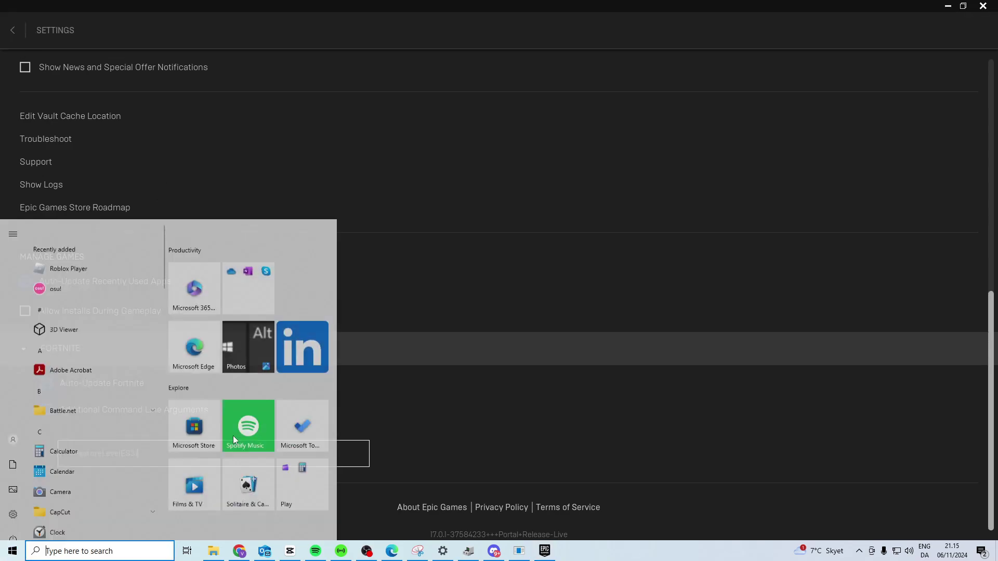
text(windows update settings)
key(Return)
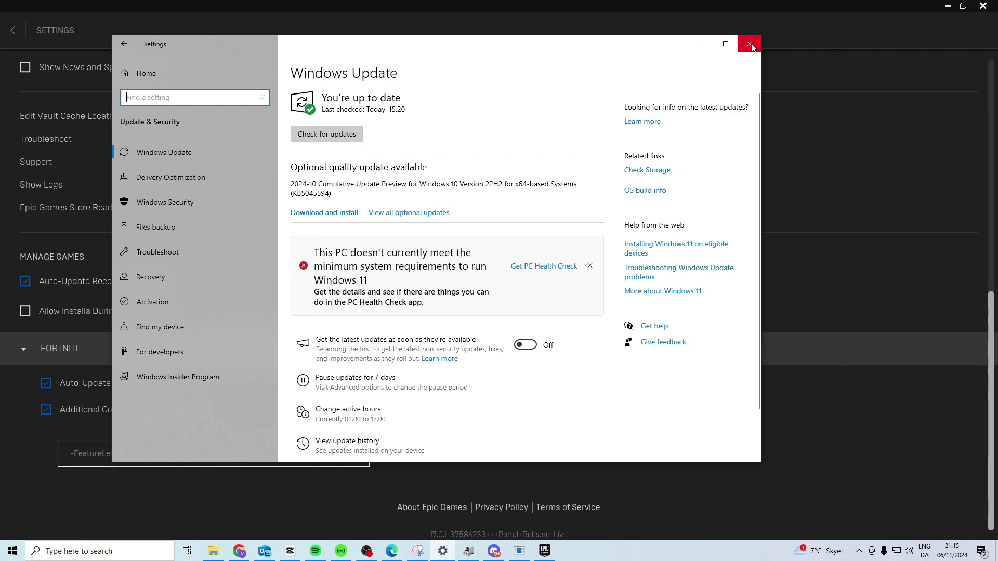
click(750, 46)
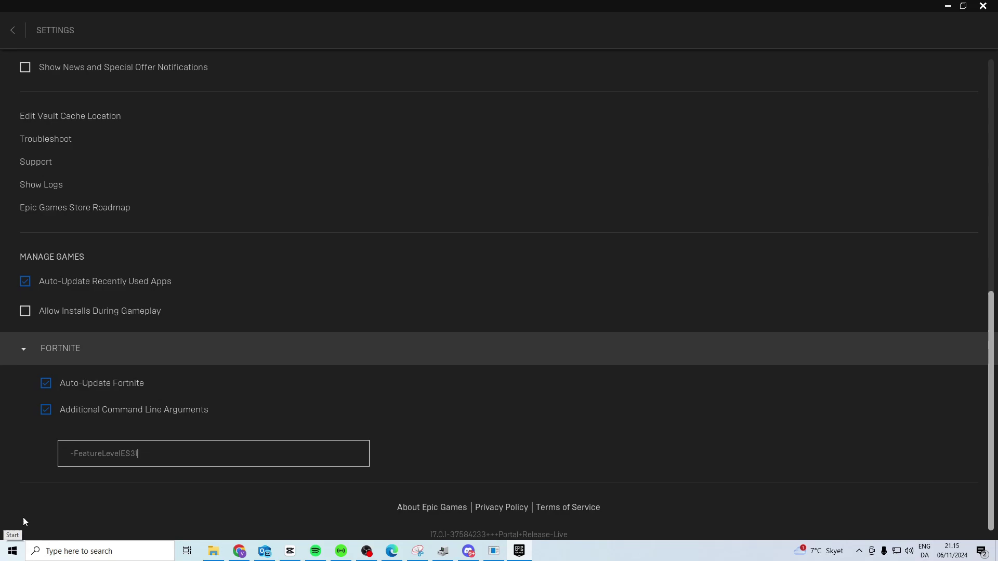
click(12, 552)
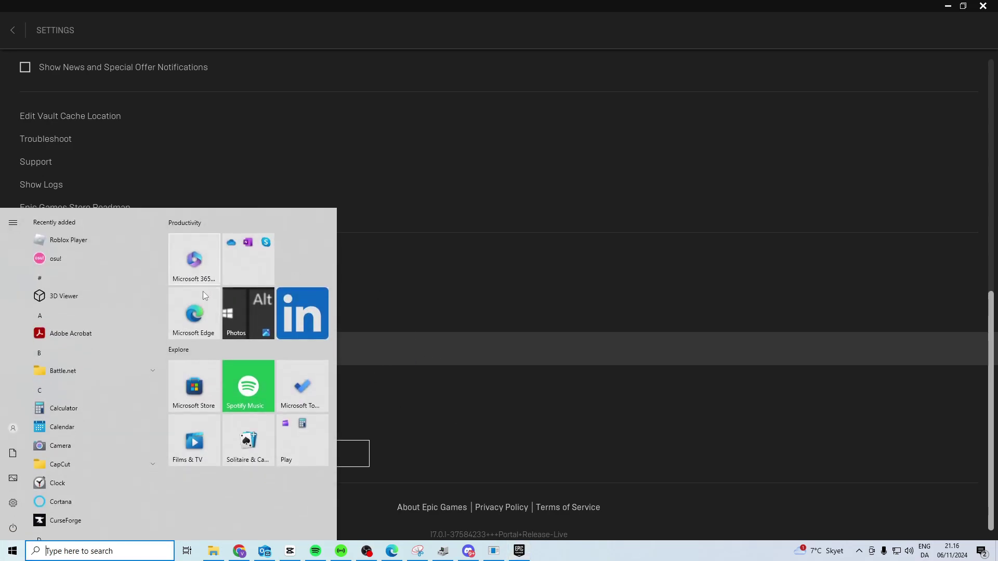
text(nvidia)
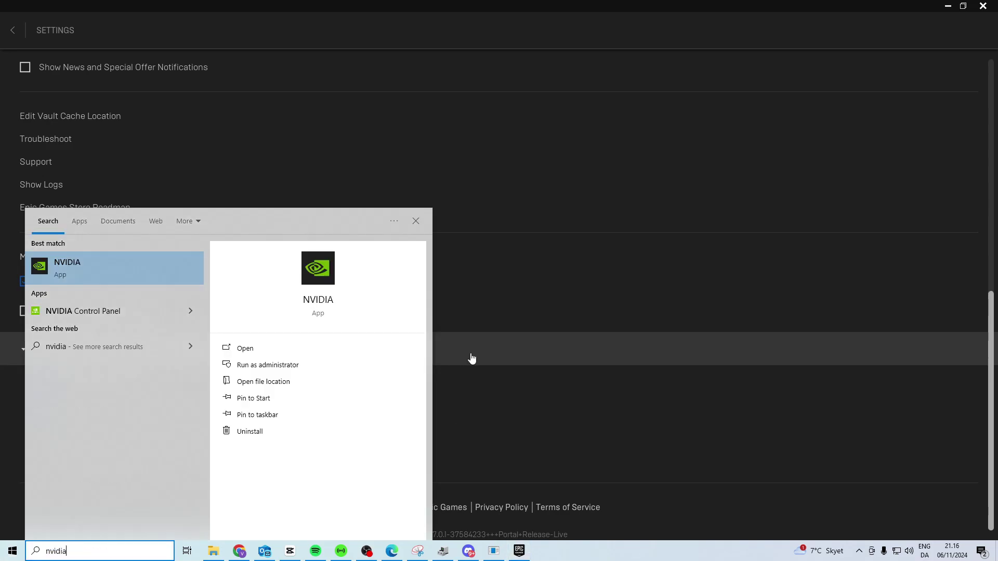
click(125, 275)
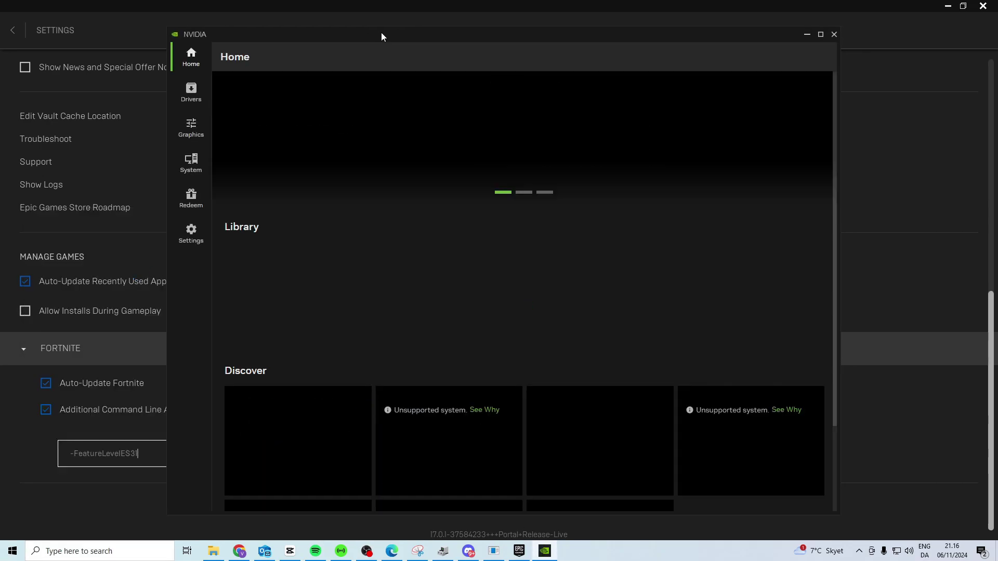
click(191, 92)
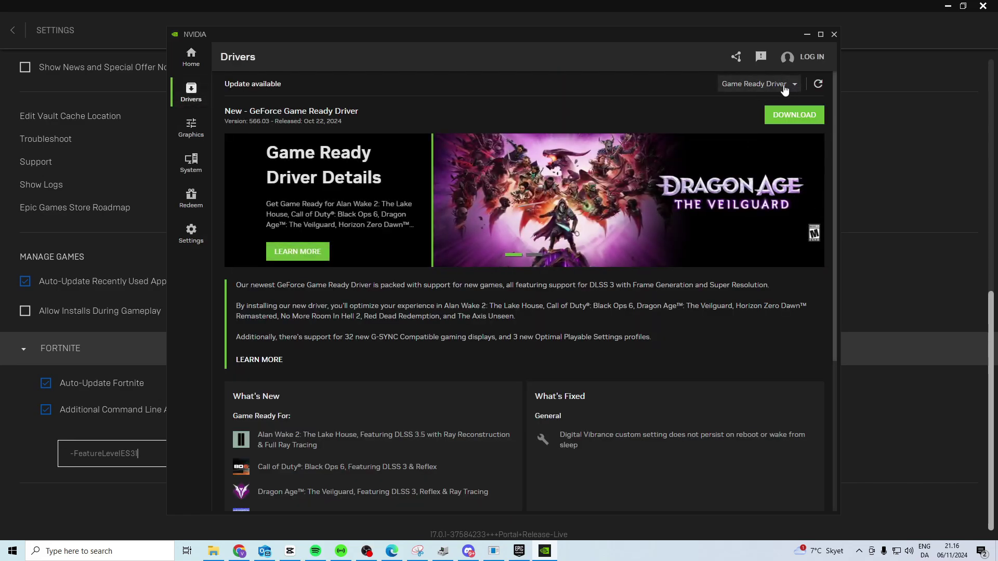
click(818, 85)
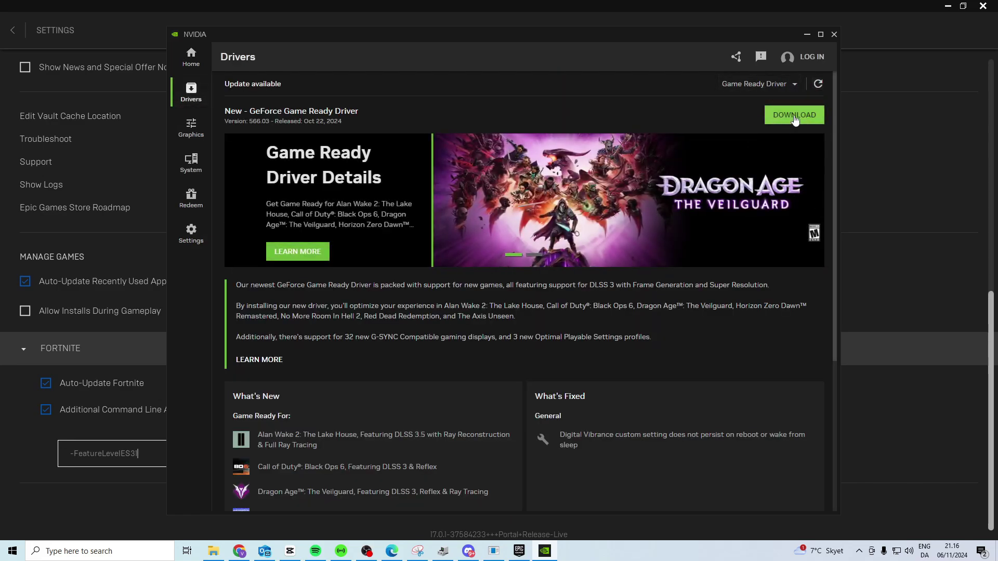
click(806, 35)
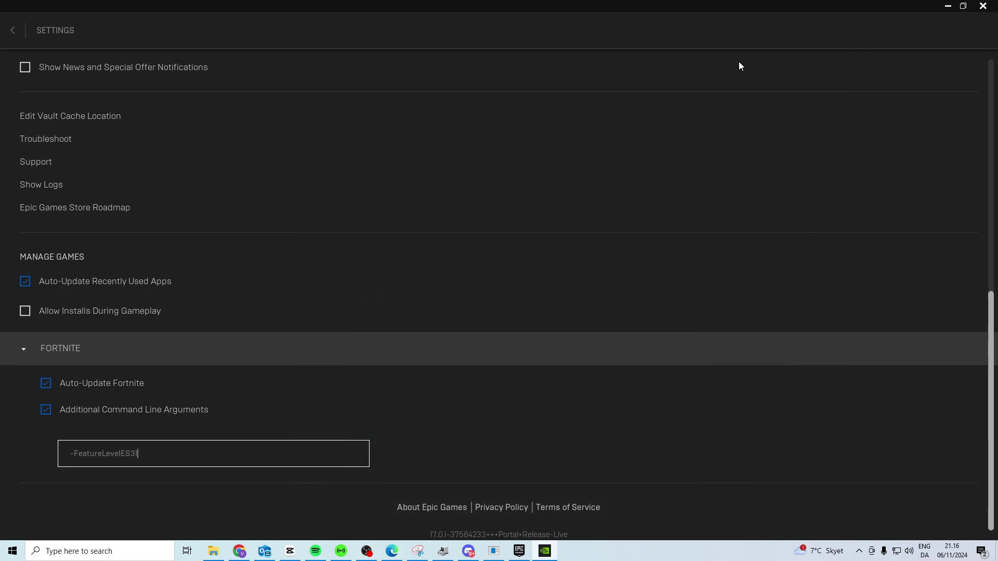